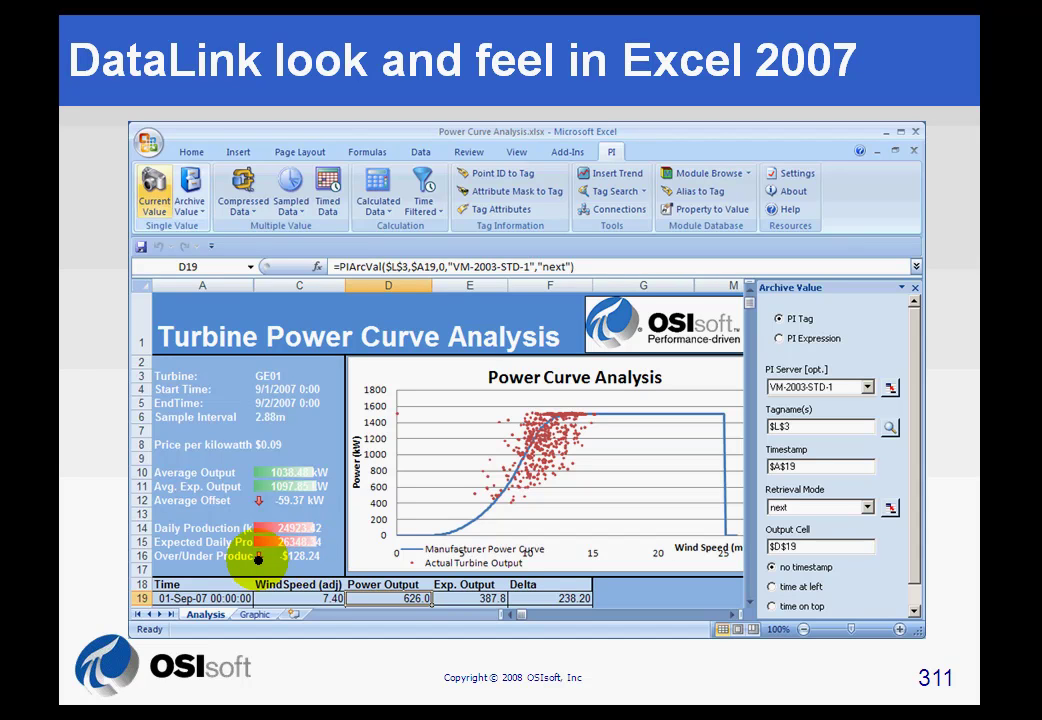
# Ink over the Over/Under Production row, timestamp placement choices and PI server setting, then erase it
pyautogui.moveTo(170, 569); pyautogui.dragTo(328, 567)
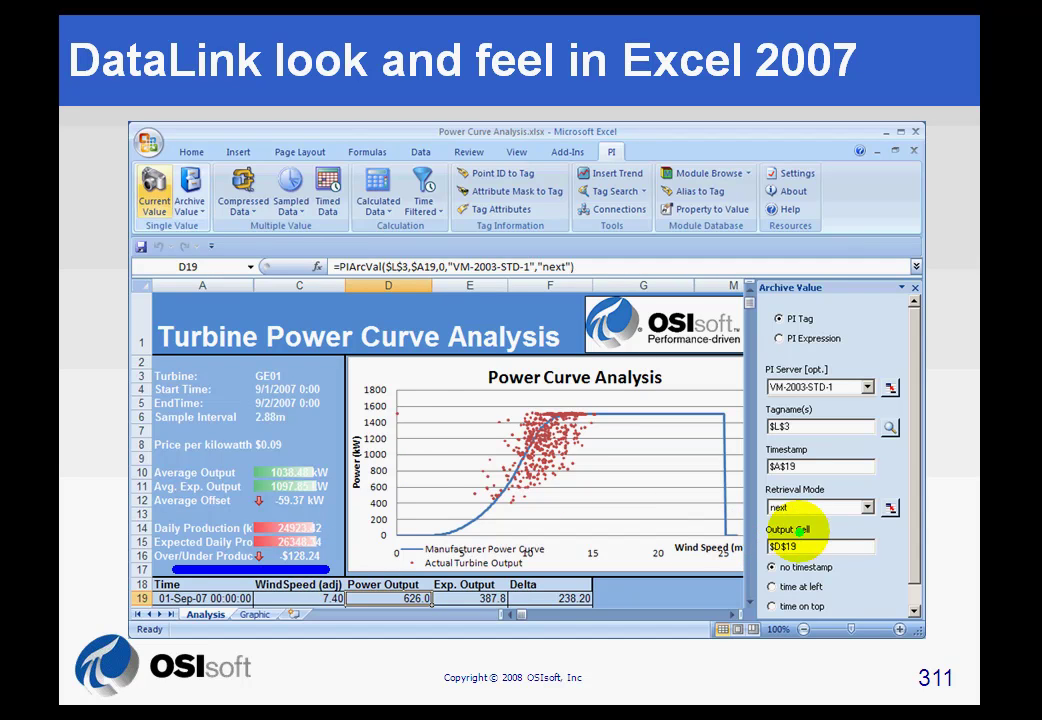
pyautogui.moveTo(762, 580); pyautogui.dragTo(892, 576)
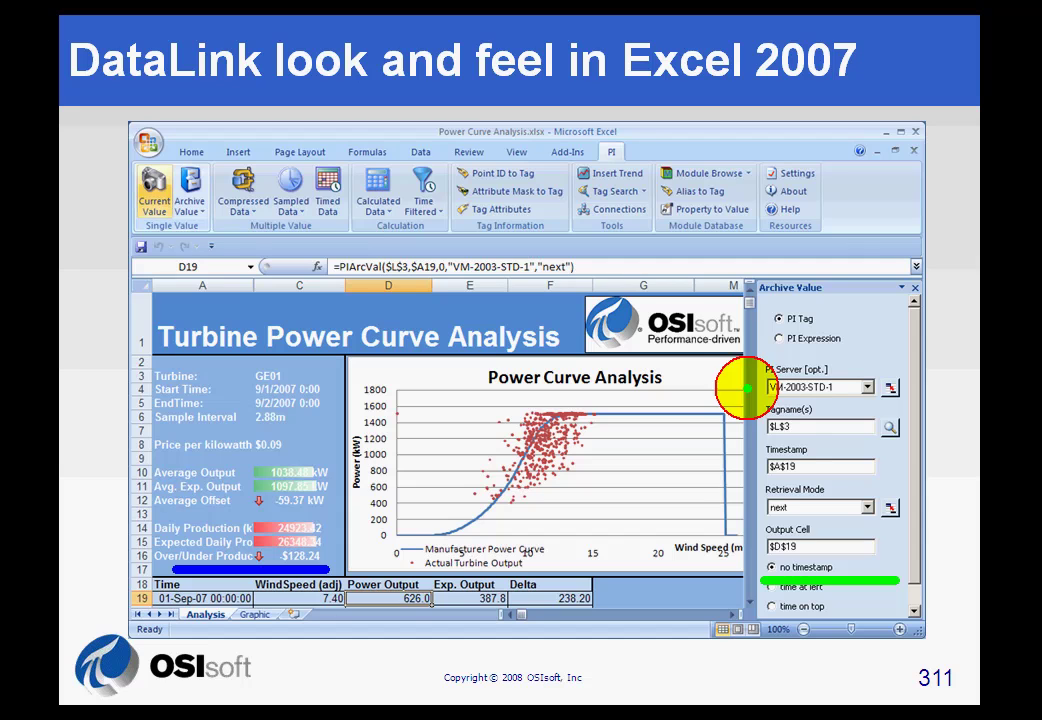
pyautogui.moveTo(747, 388)
pyautogui.mouseDown()
pyautogui.moveTo(765, 388)
pyautogui.moveTo(763, 428)
pyautogui.mouseUp()
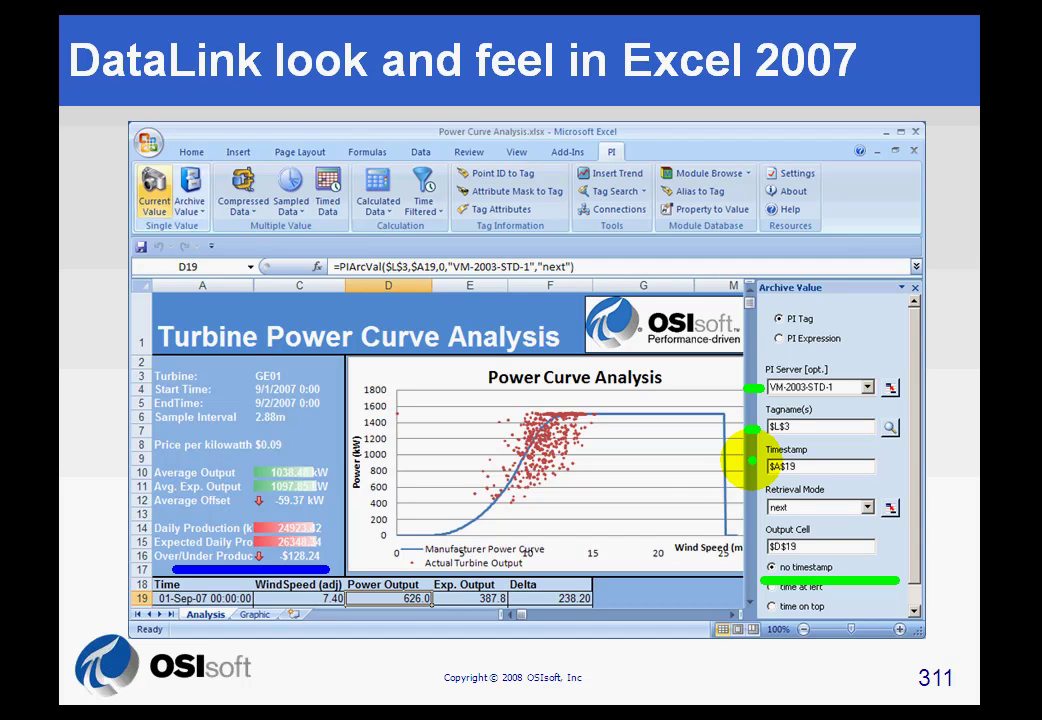
pyautogui.press('Escape')
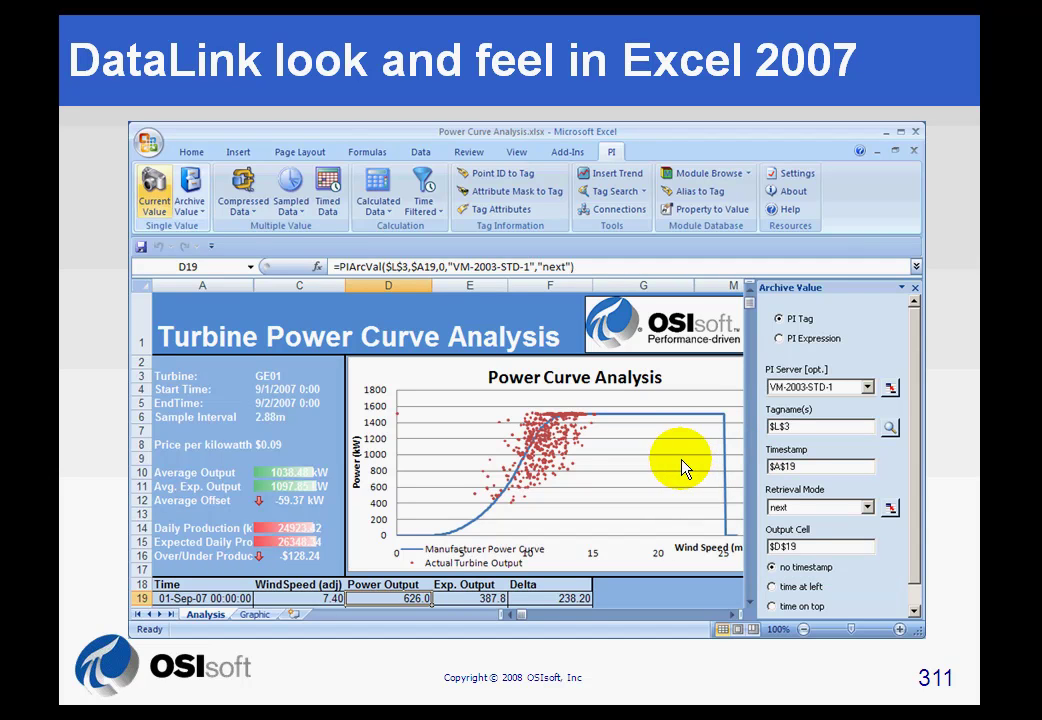
# Mark the chart and the Power Output value 626.0, clear the ink, and switch to Easy_sheet.xls
pyautogui.click(726, 433)
pyautogui.moveTo(726, 433); pyautogui.dragTo(762, 433)
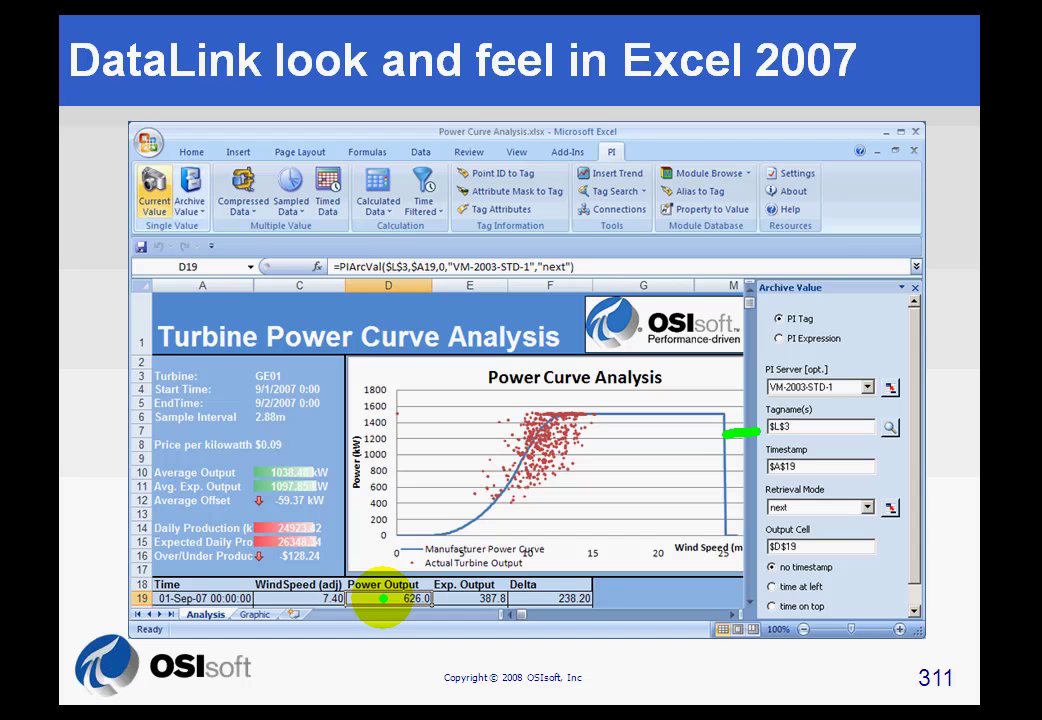
pyautogui.click(379, 600)
pyautogui.click(378, 598)
pyautogui.moveTo(378, 598); pyautogui.dragTo(392, 599)
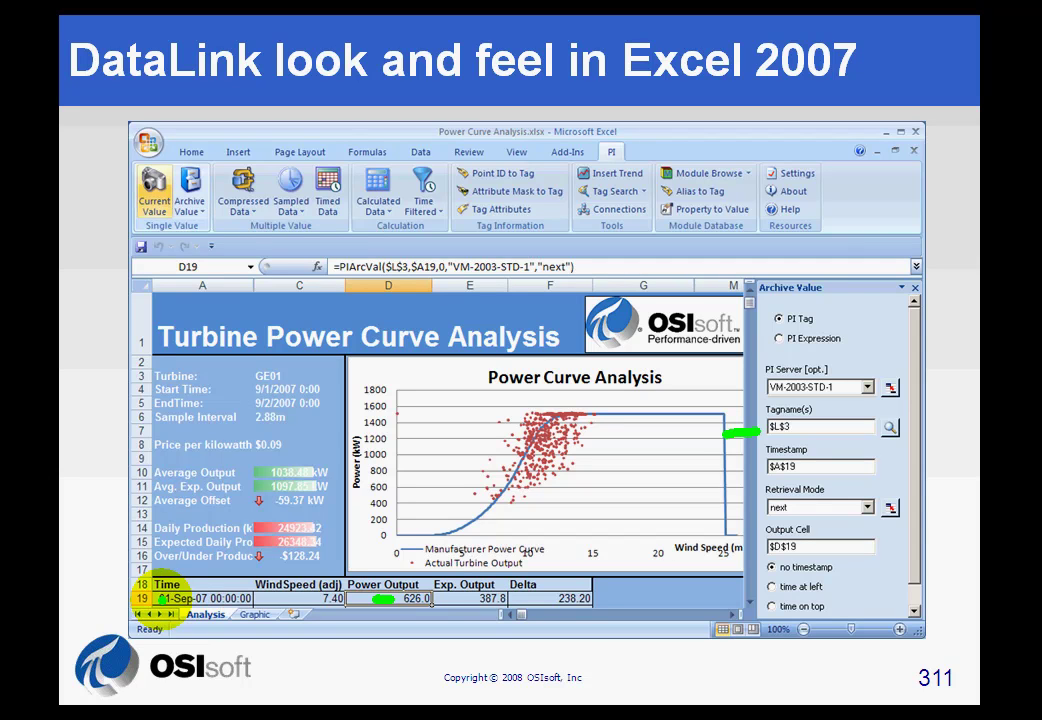
pyautogui.moveTo(163, 597); pyautogui.dragTo(122, 570)
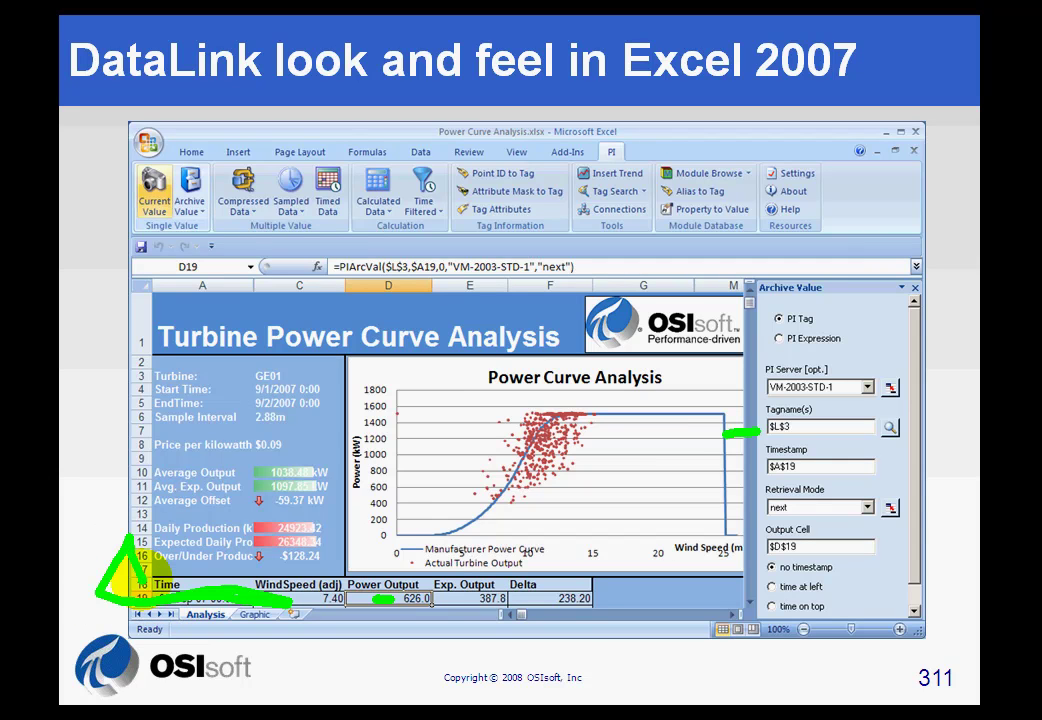
pyautogui.press('Escape')
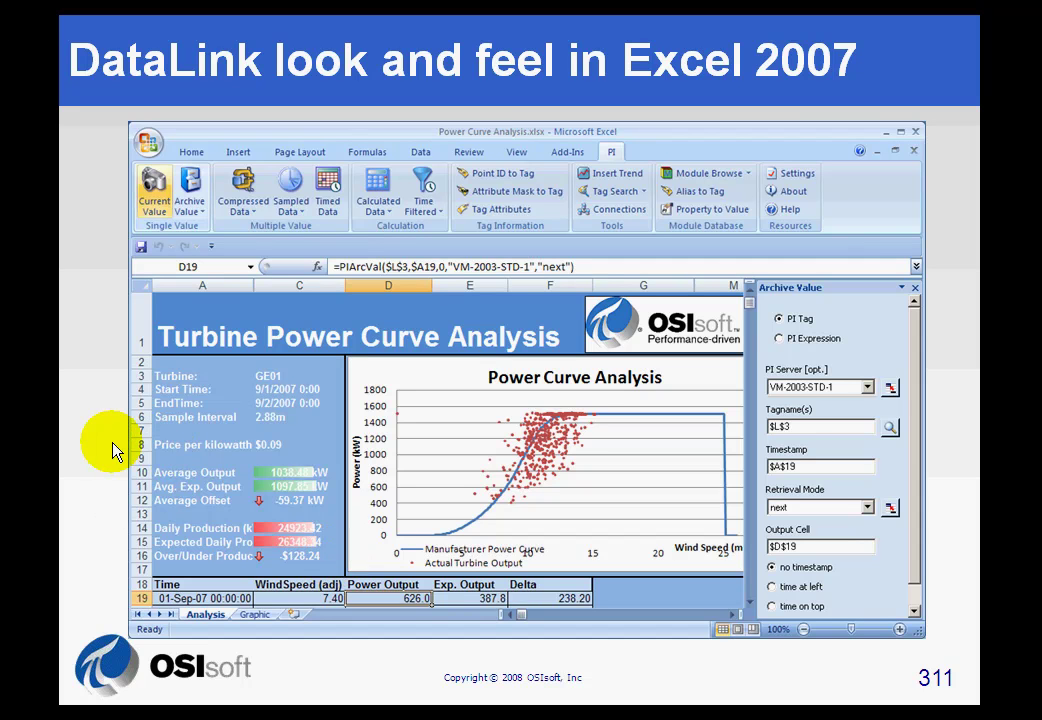
pyautogui.hotkey('alt', 'Tab')
pyautogui.hotkey('alt', 'Tab')
pyautogui.hotkey('alt', 'Tab')
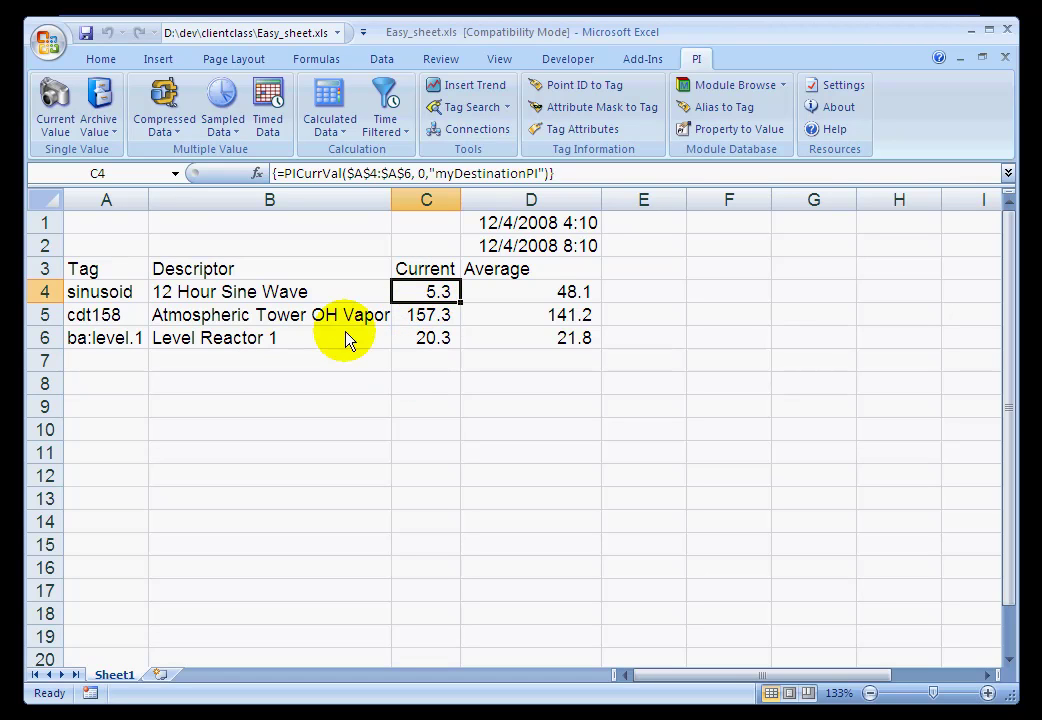
# Select B4 to show its PITagAtt descriptor settings for tags $A$4:$A$6
pyautogui.click(102, 291)
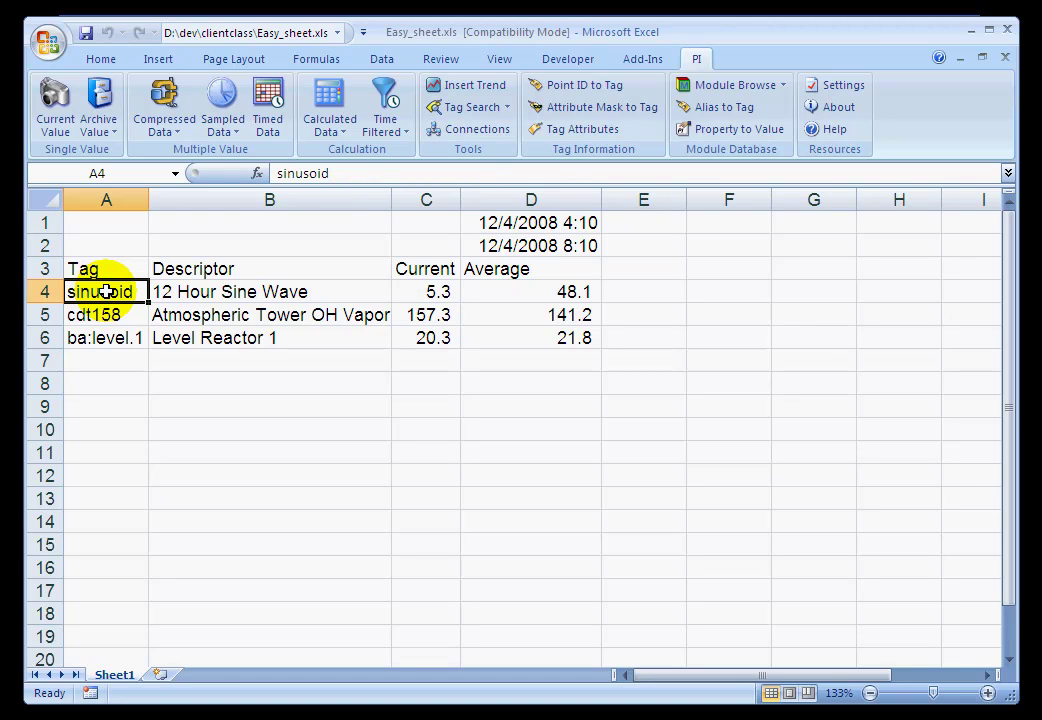
pyautogui.click(195, 291)
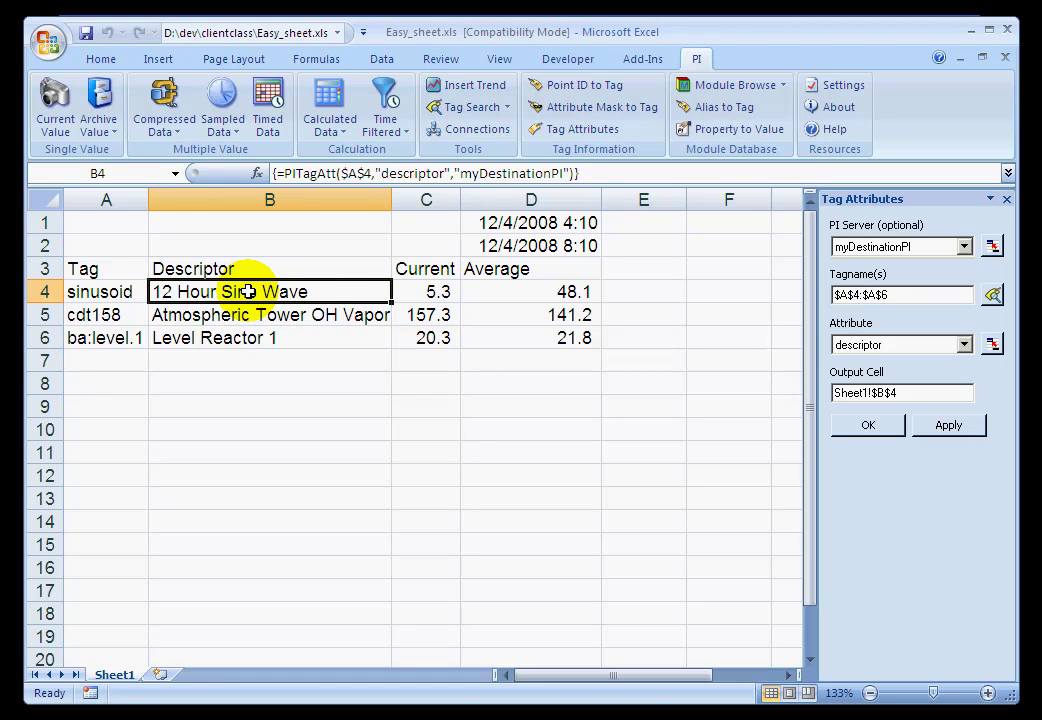
pyautogui.click(409, 291)
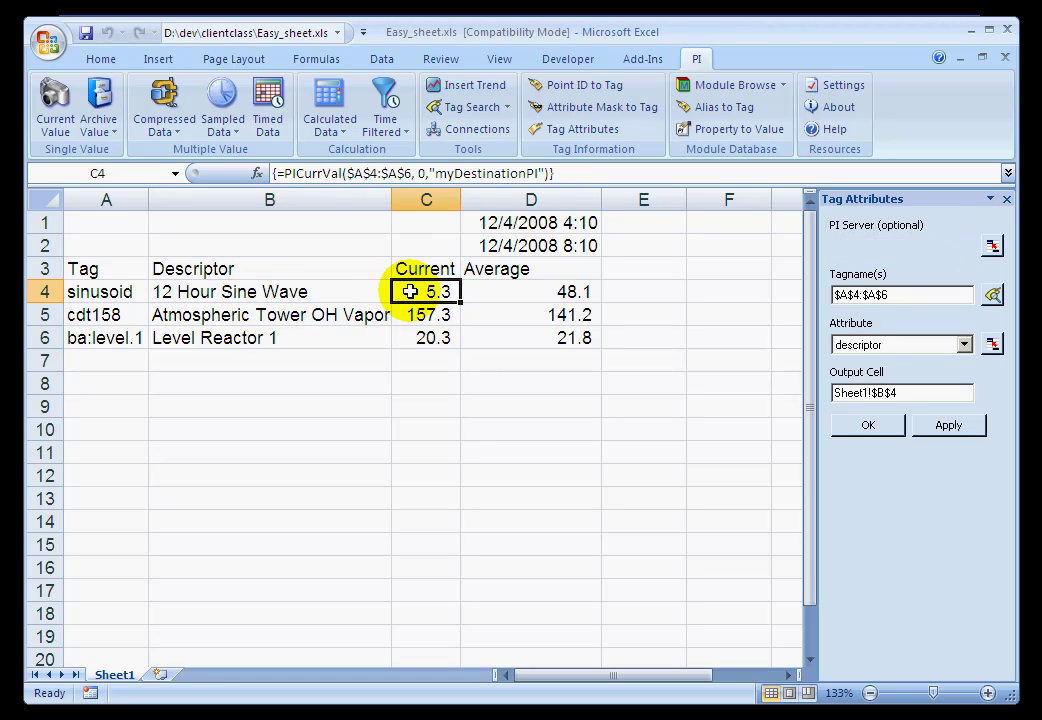
pyautogui.click(497, 289)
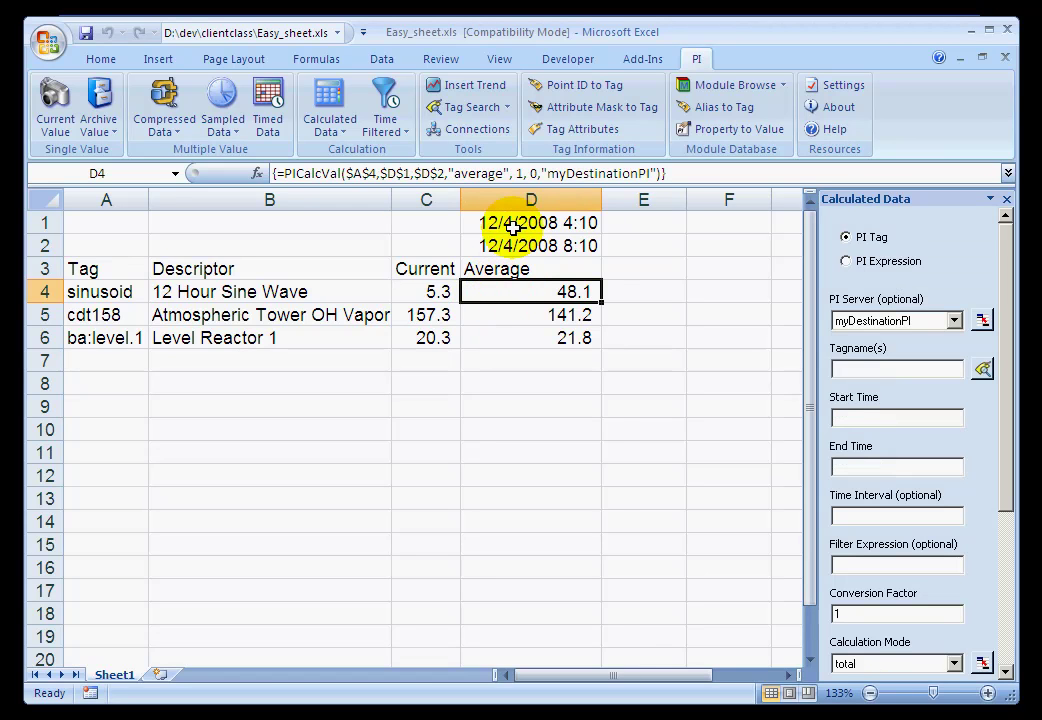
pyautogui.click(512, 223)
pyautogui.click(507, 244)
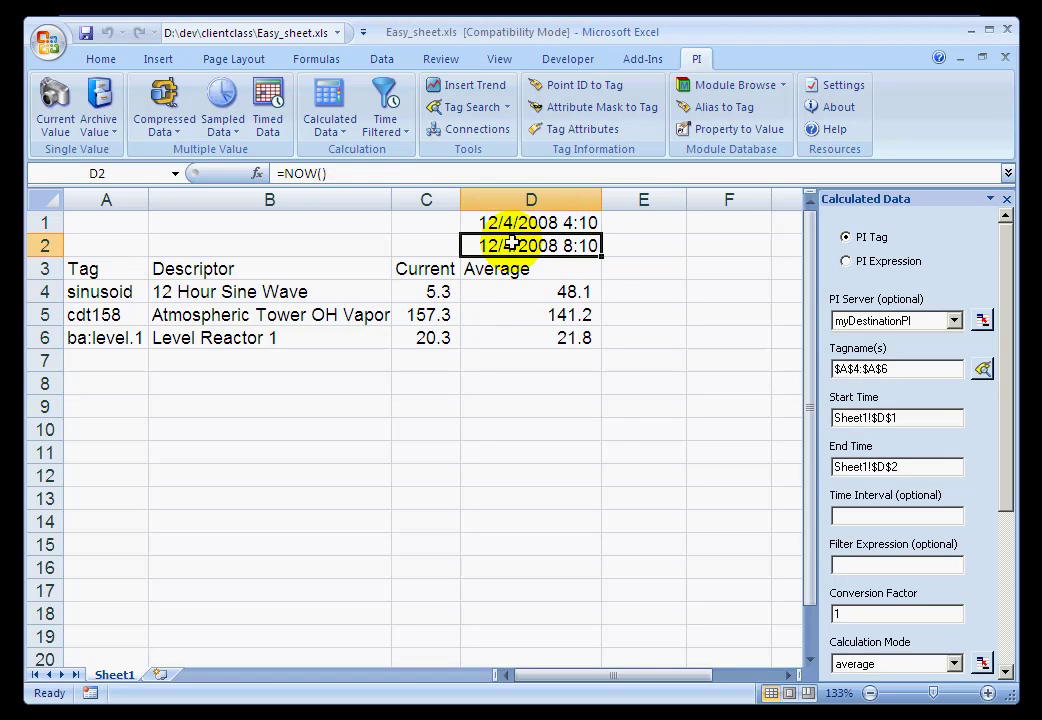
pyautogui.click(504, 294)
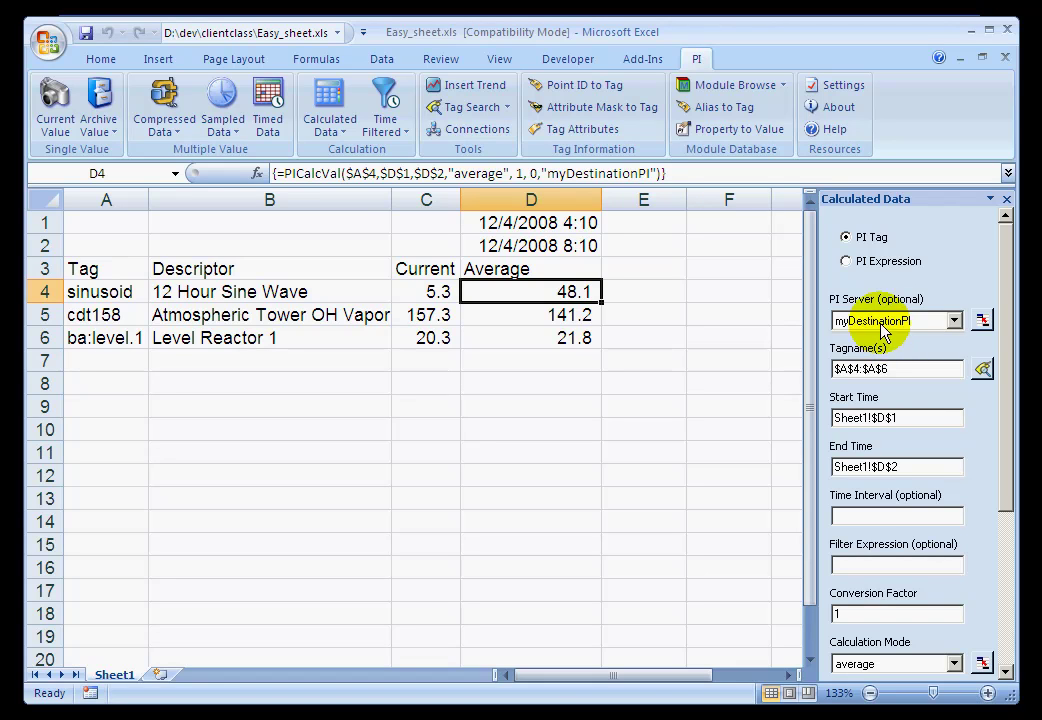
pyautogui.click(955, 321)
pyautogui.click(955, 320)
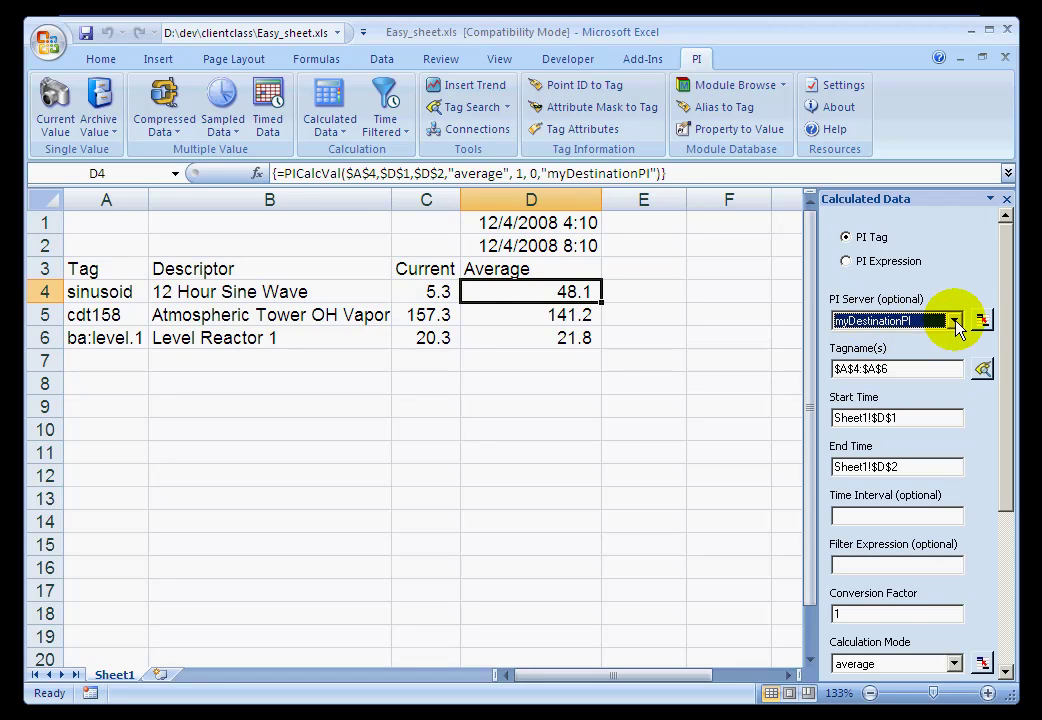
pyautogui.click(522, 318)
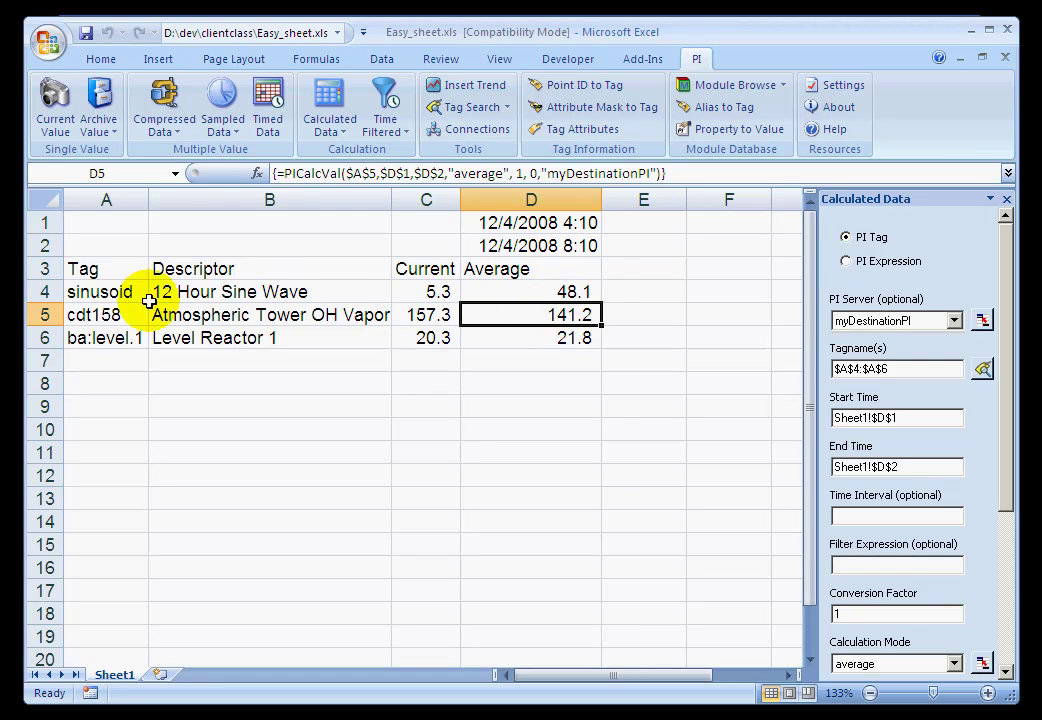
pyautogui.click(220, 290)
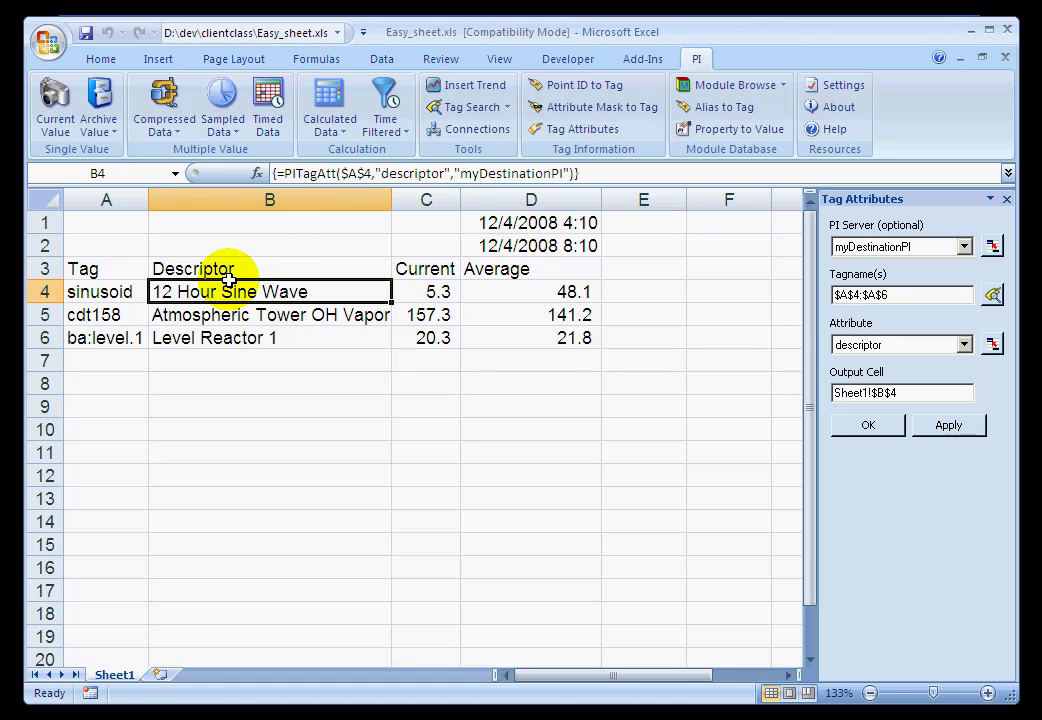
pyautogui.press('F2')
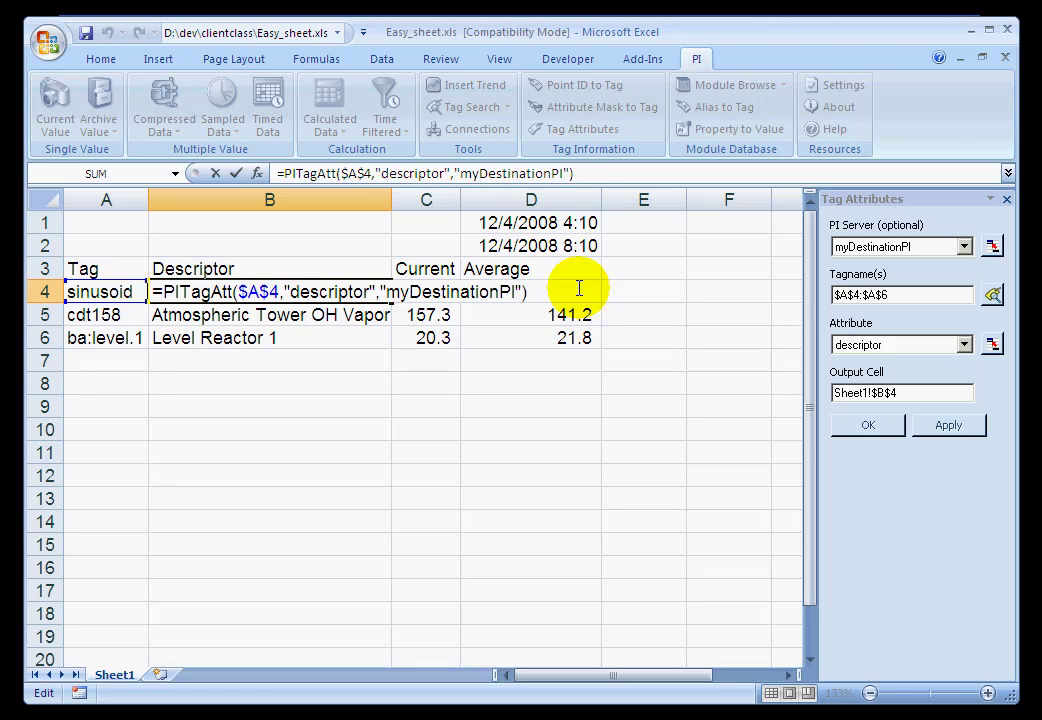
pyautogui.press('Home')
pyautogui.hotkey('ctrl', 'shift', 'Return')
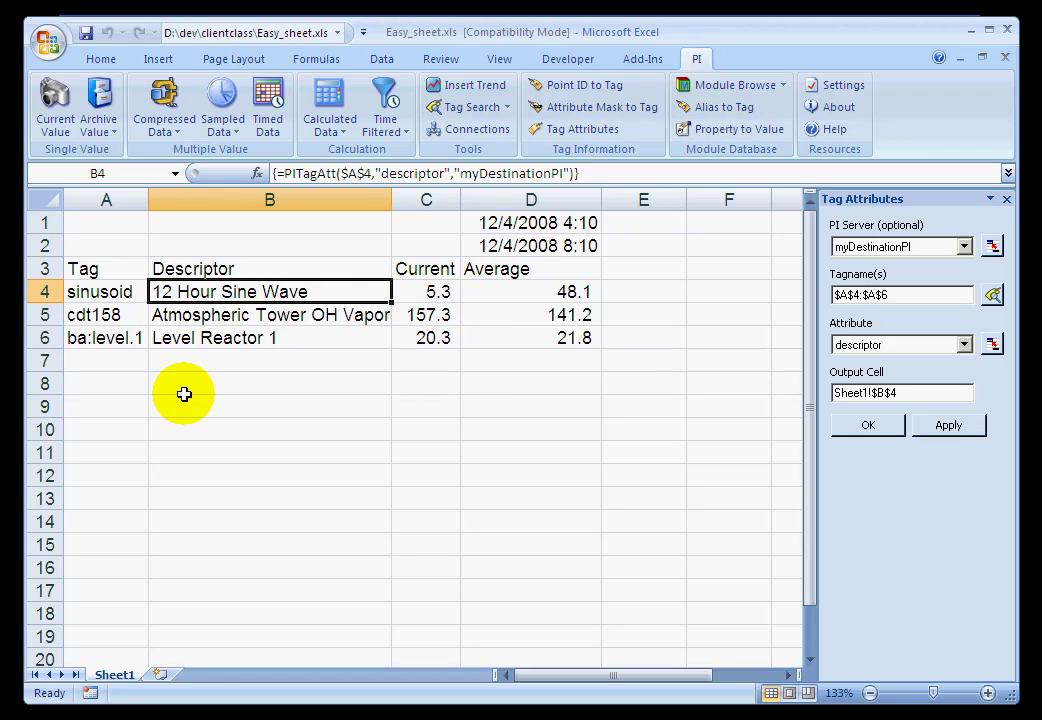
# Enter the tag cdt158 in cell A8
pyautogui.click(110, 381)
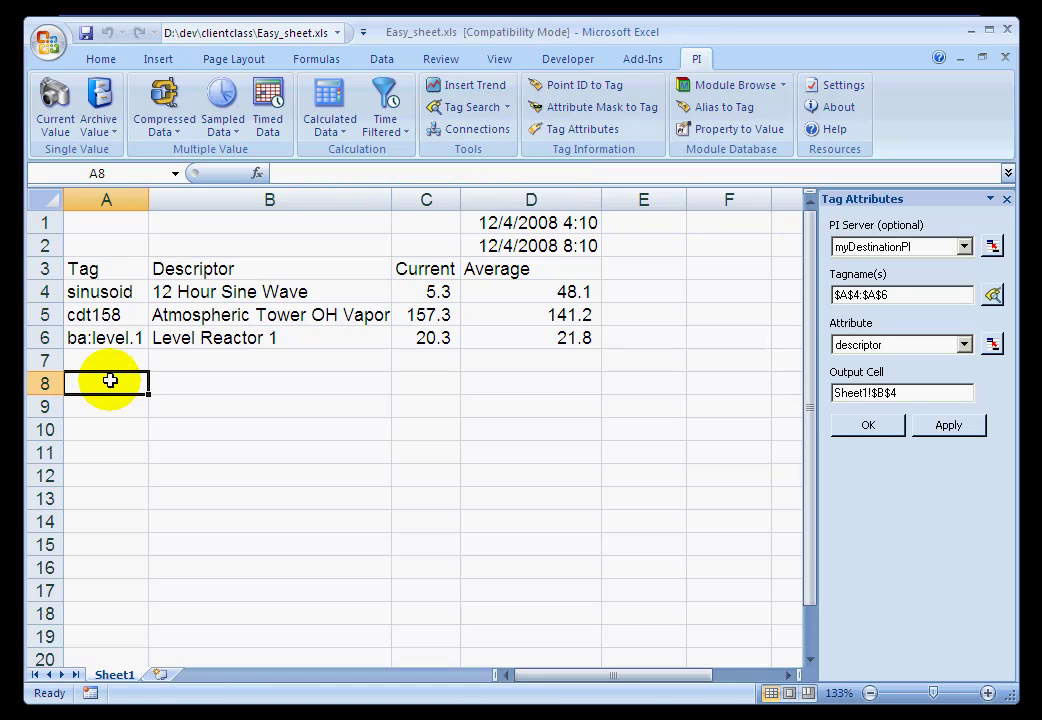
pyautogui.write('cdt158')
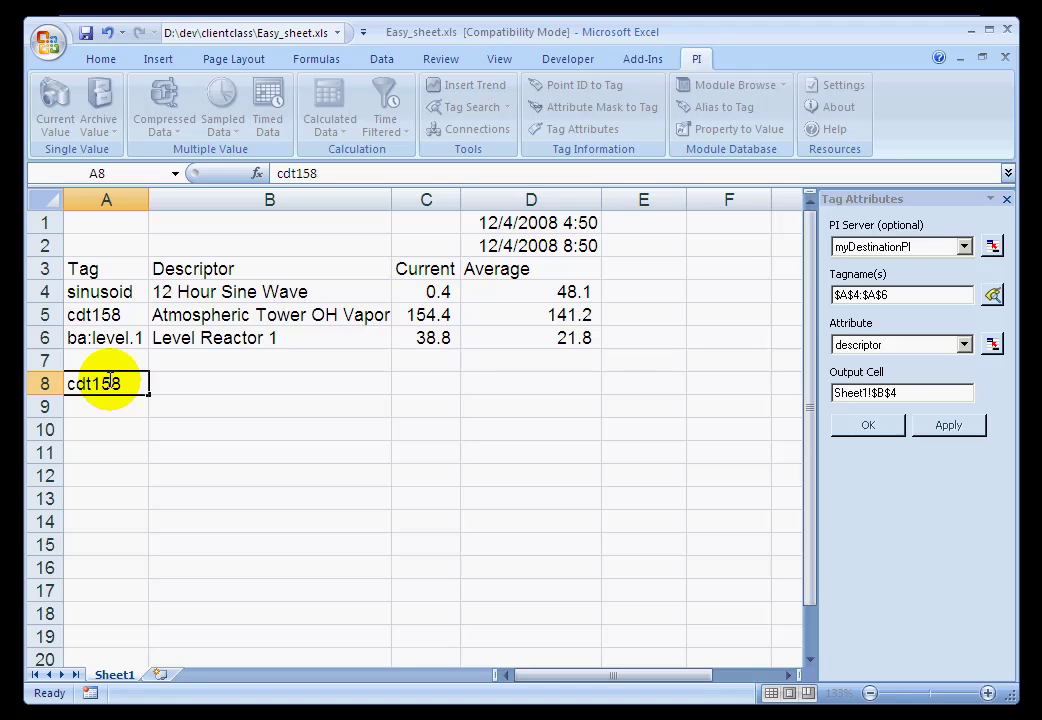
pyautogui.click(195, 382)
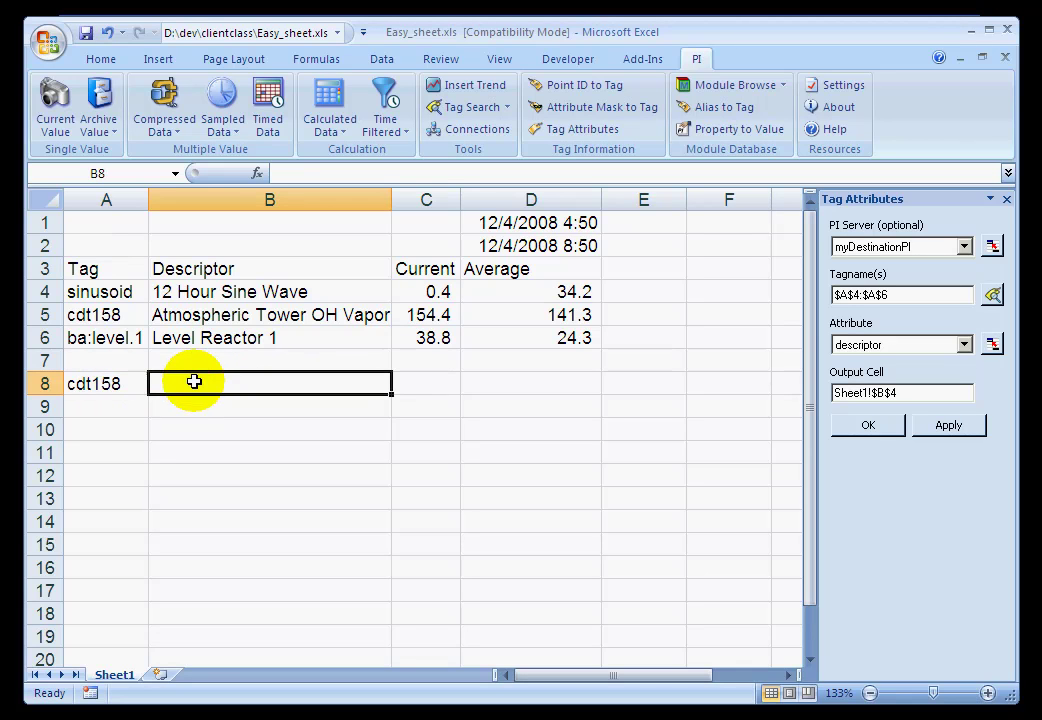
# Insert a PI Current Value formula in B8 for tag A8 with the timestamp at left, returning 154.42
pyautogui.click(58, 100)
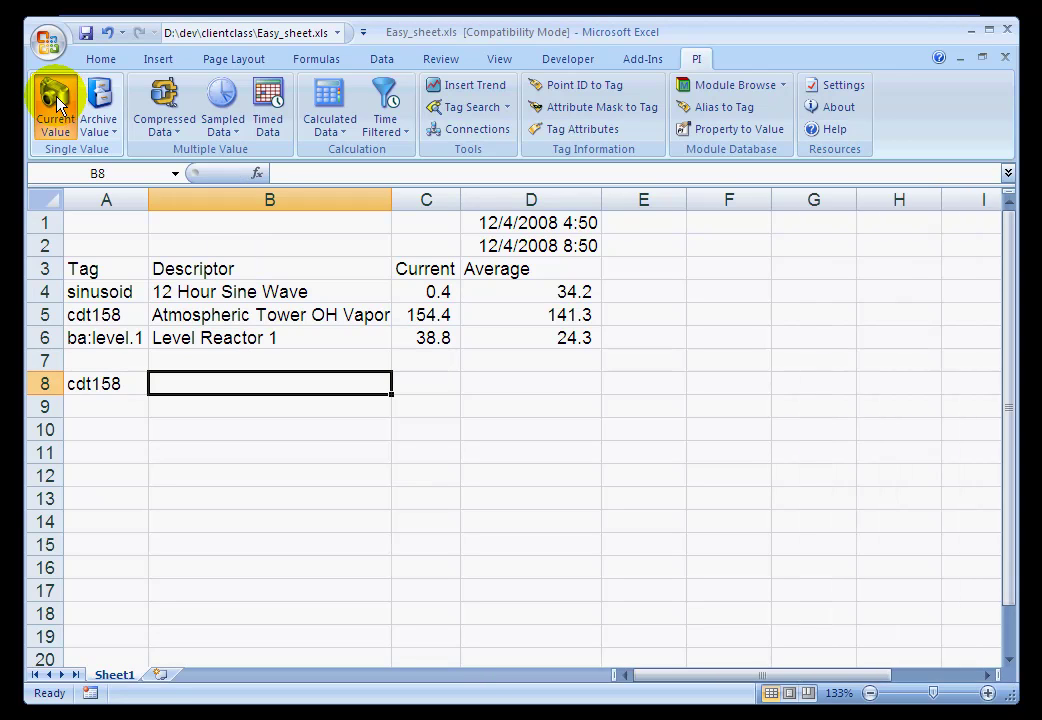
pyautogui.click(867, 296)
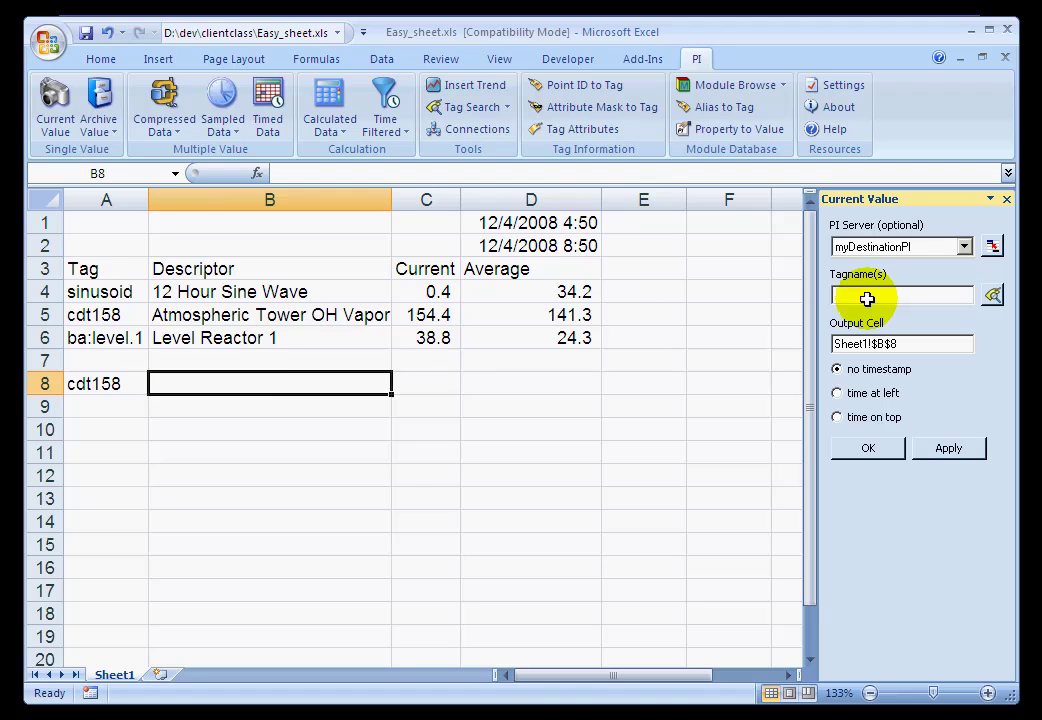
pyautogui.click(117, 386)
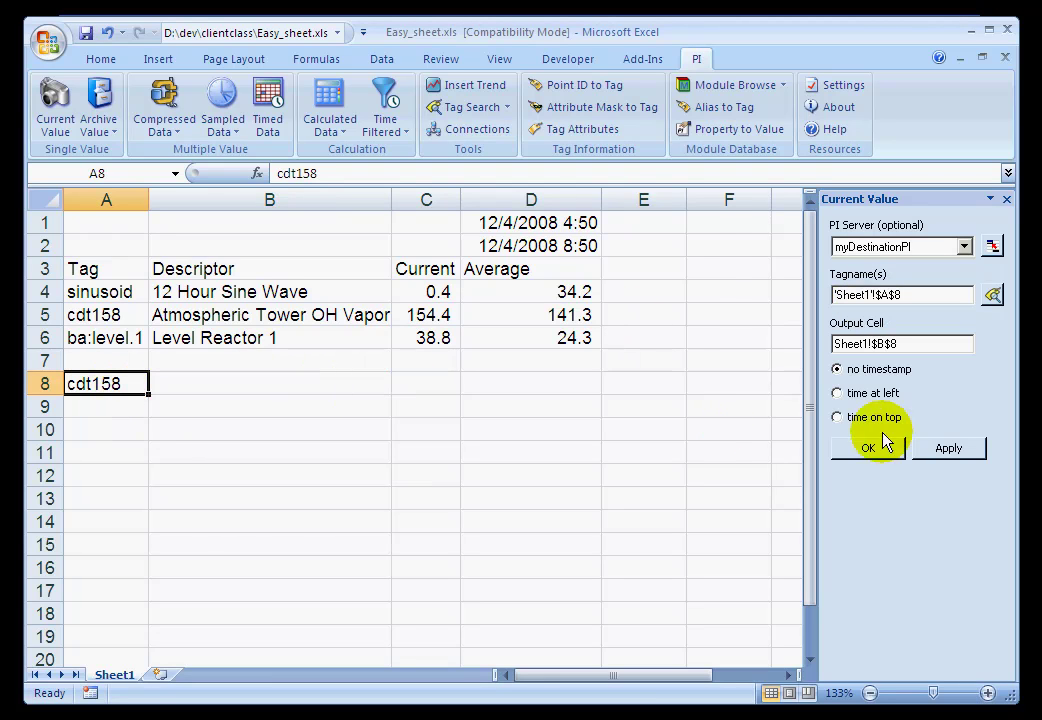
pyautogui.click(836, 393)
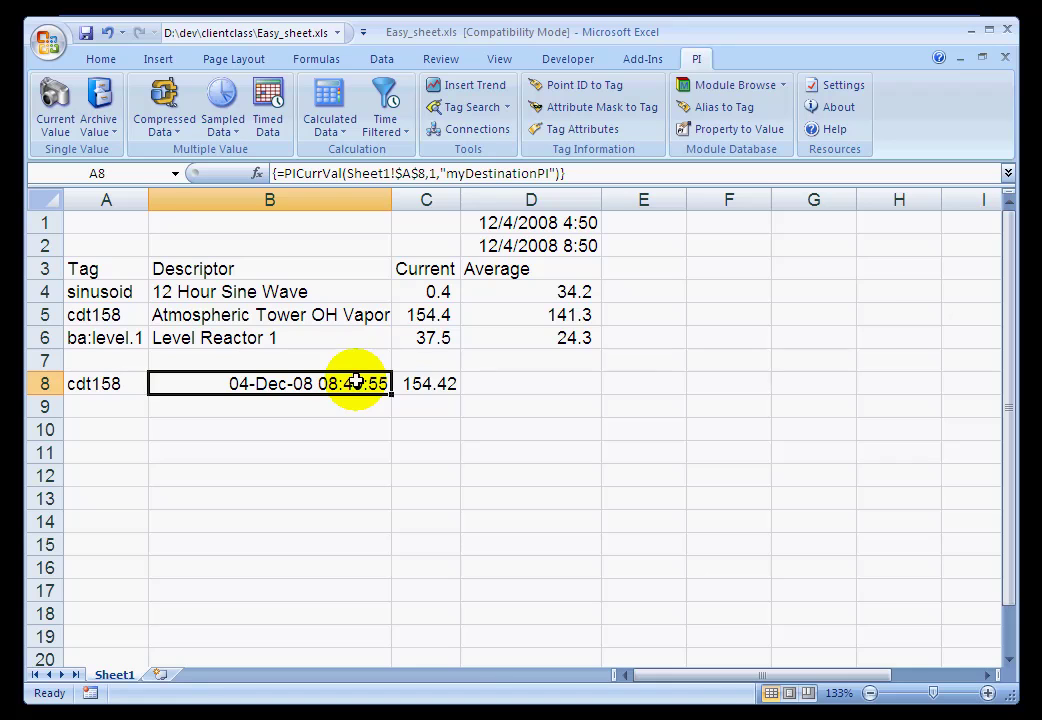
pyautogui.click(428, 383)
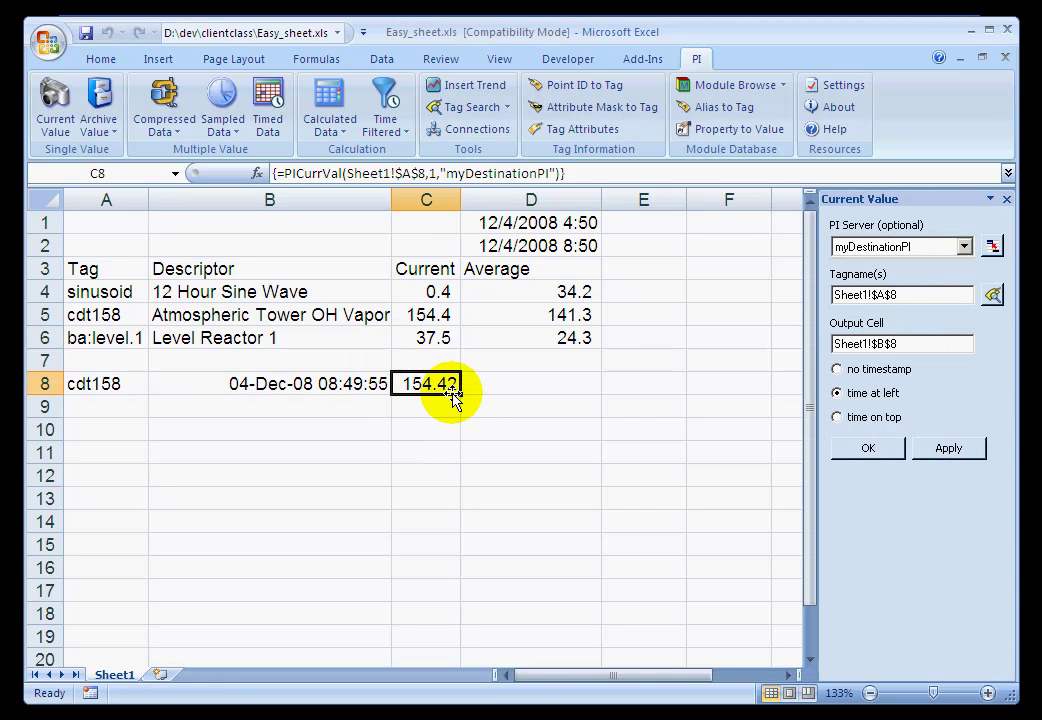
pyautogui.click(376, 399)
pyautogui.click(379, 386)
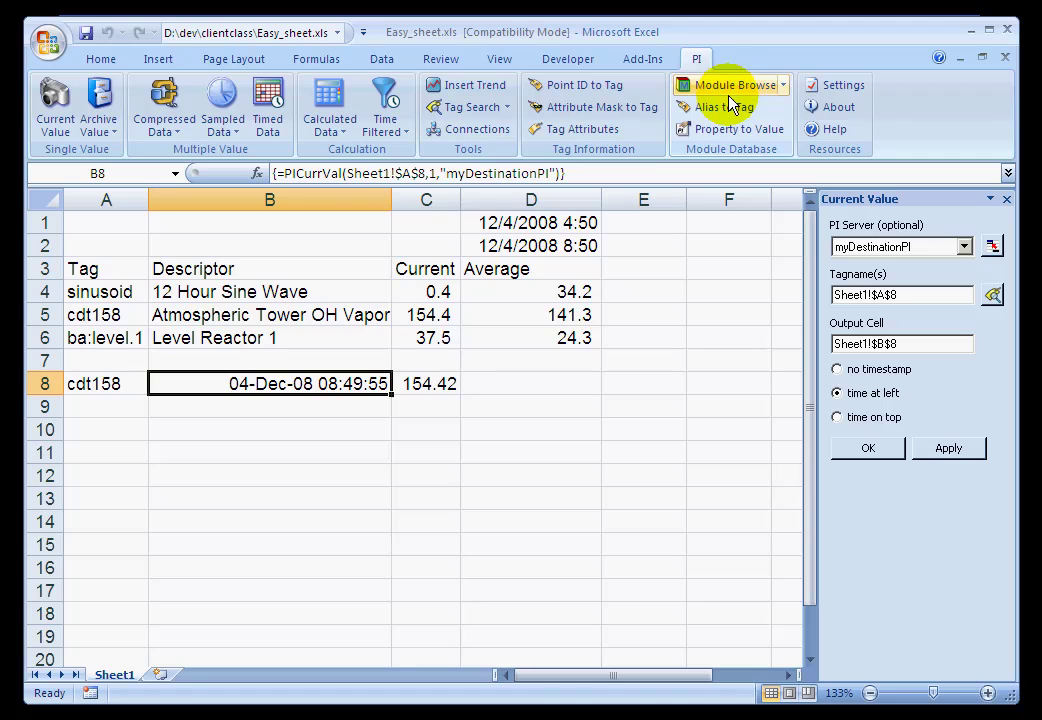
# Switch to the Add-Ins ribbon tab to reveal the PI-SMT menu command
pyautogui.click(643, 61)
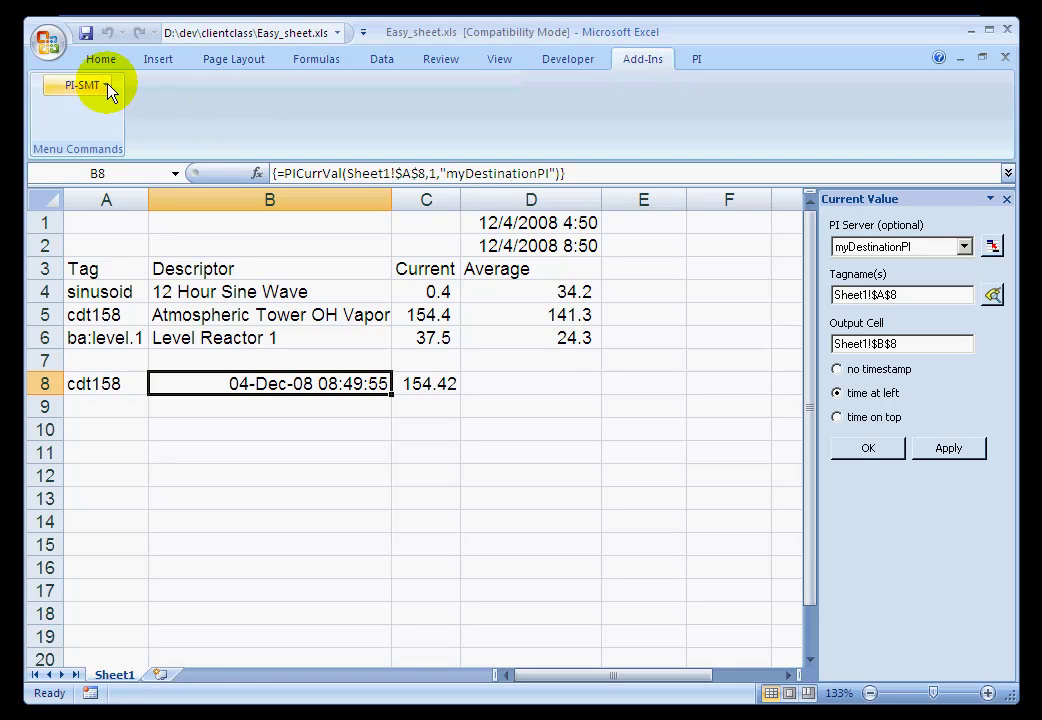